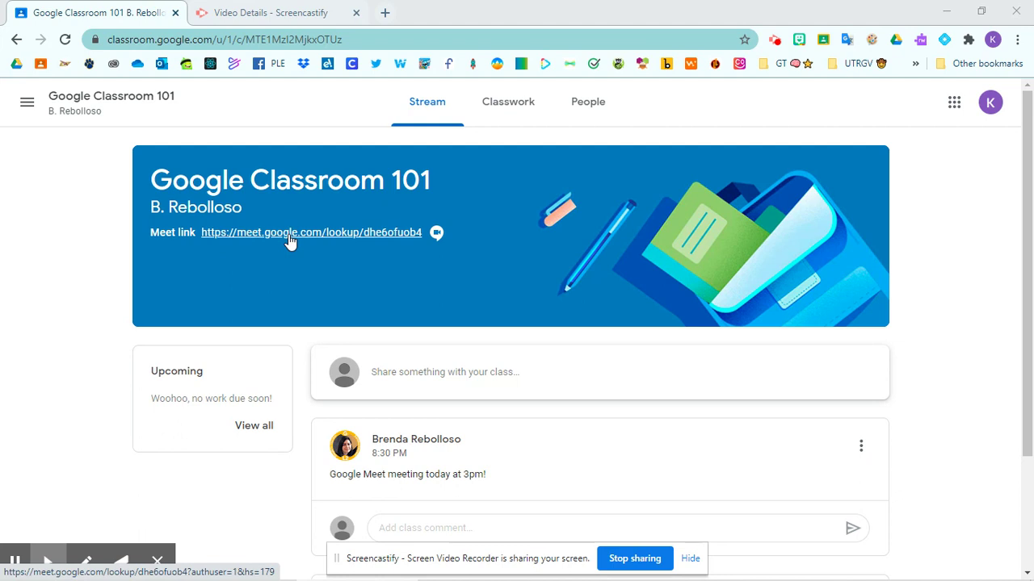
Open the class announcement form in the Stream, look at its attachment options, and cancel the post.
{"action": "scroll", "coordinate": [334, 285], "scroll_direction": "down", "scroll_amount": 2}
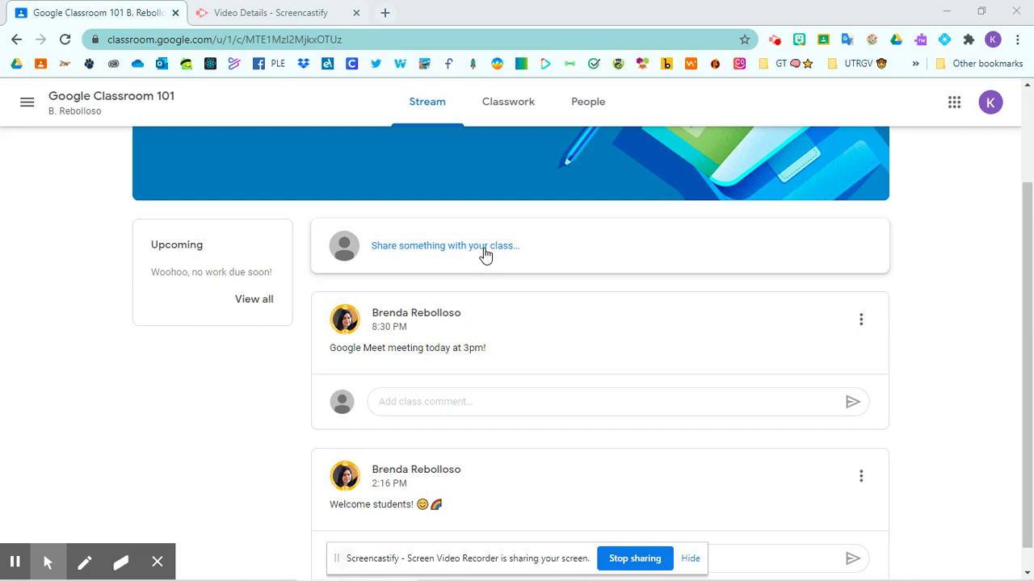
{"action": "left_click", "coordinate": [456, 250]}
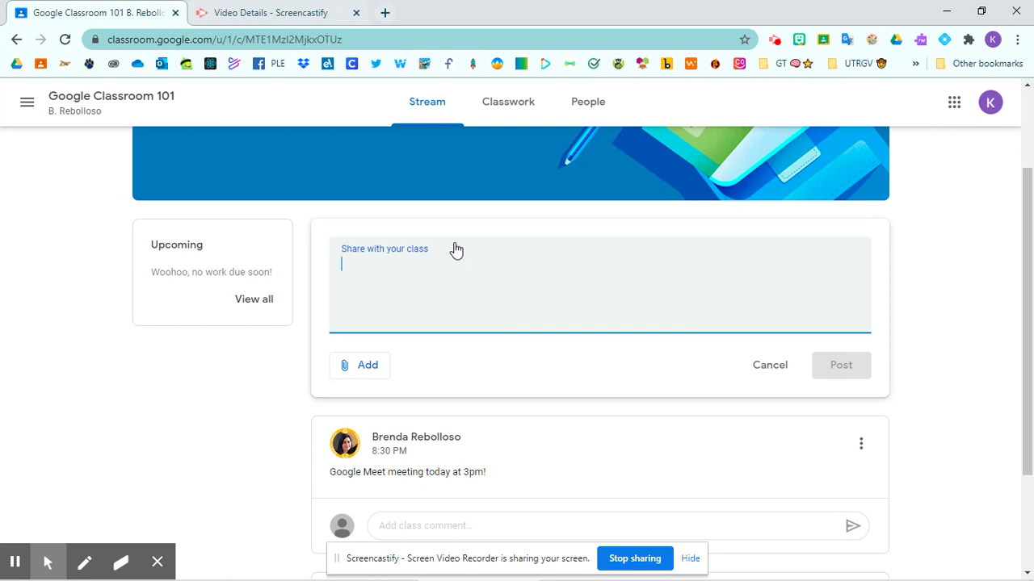
{"action": "left_click", "coordinate": [368, 369]}
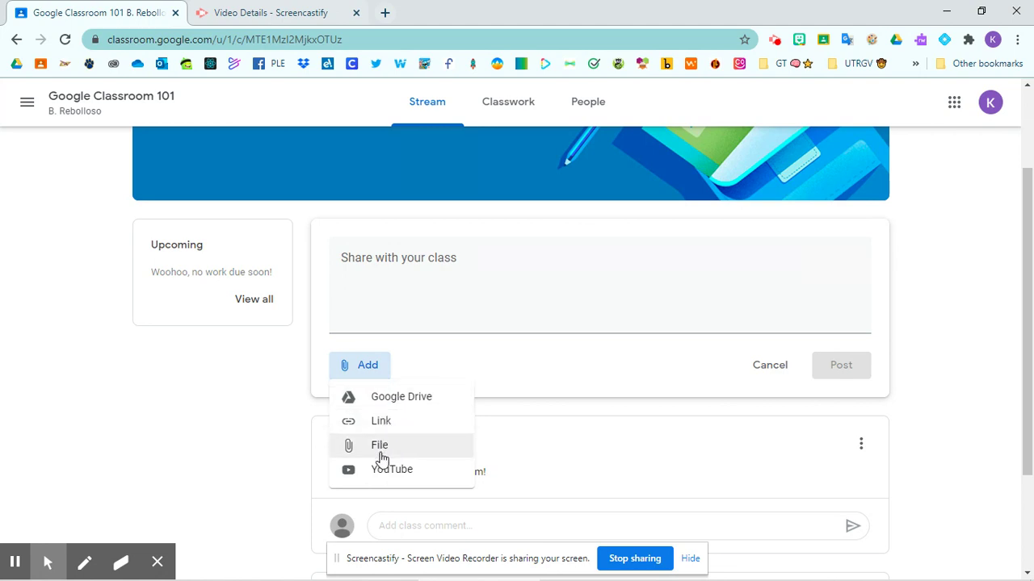
{"action": "left_click", "coordinate": [985, 307]}
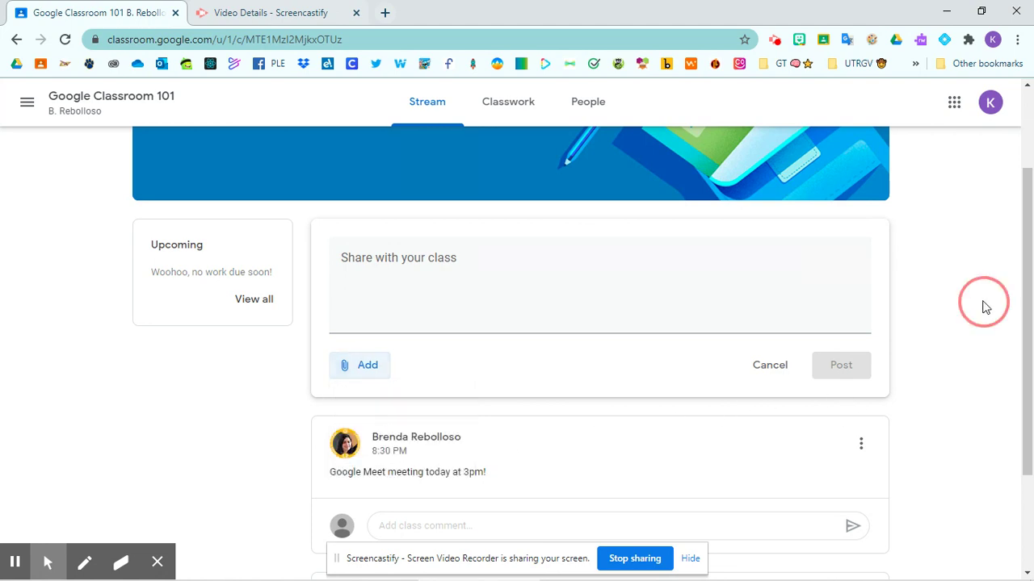
{"action": "left_click", "coordinate": [445, 291]}
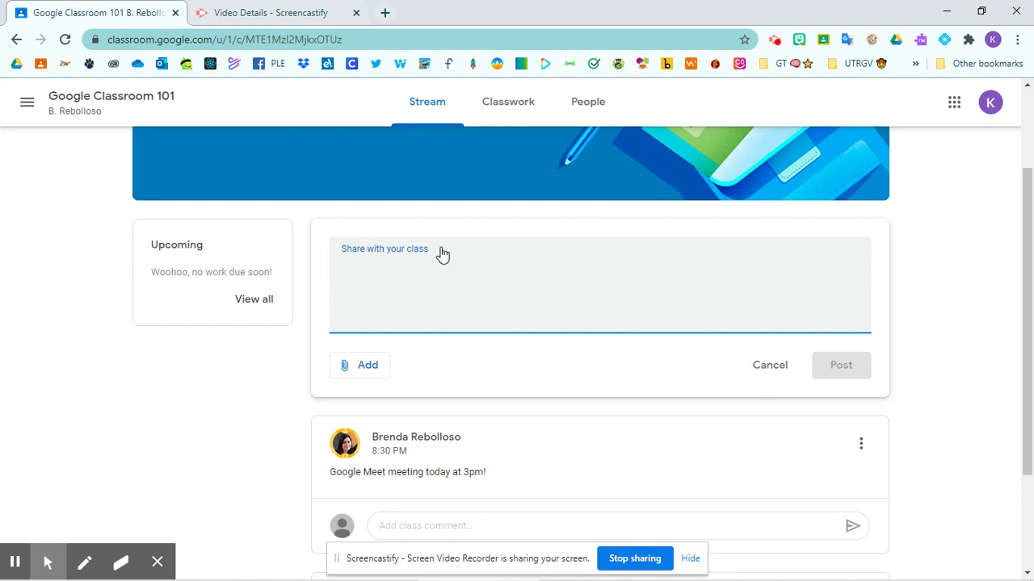
{"action": "left_click", "coordinate": [780, 368]}
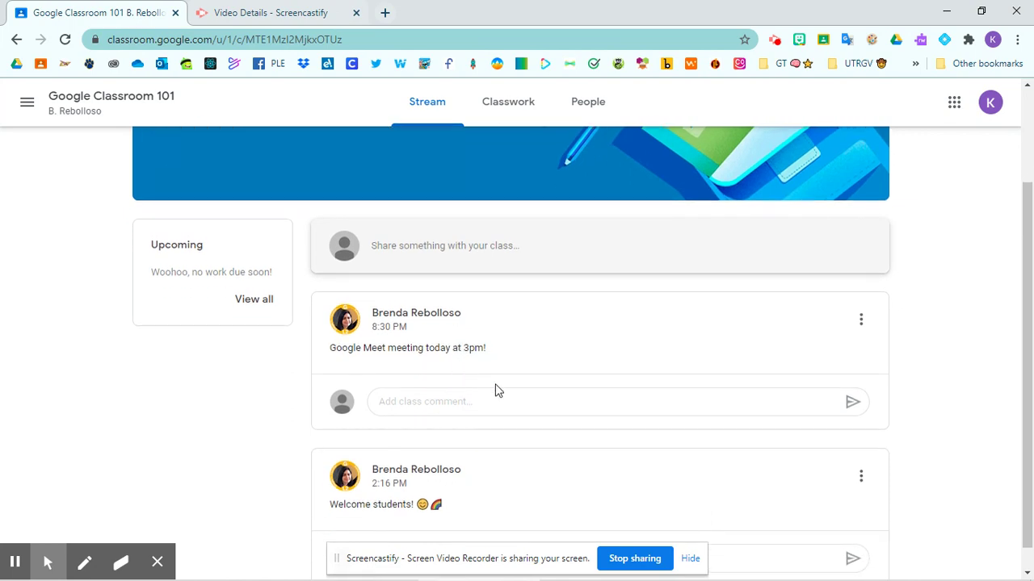
Answer the Classwork question "How are you feeling today?" with Good, turn it in, and collapse the question.
{"action": "scroll", "coordinate": [494, 391], "scroll_direction": "up", "scroll_amount": 3}
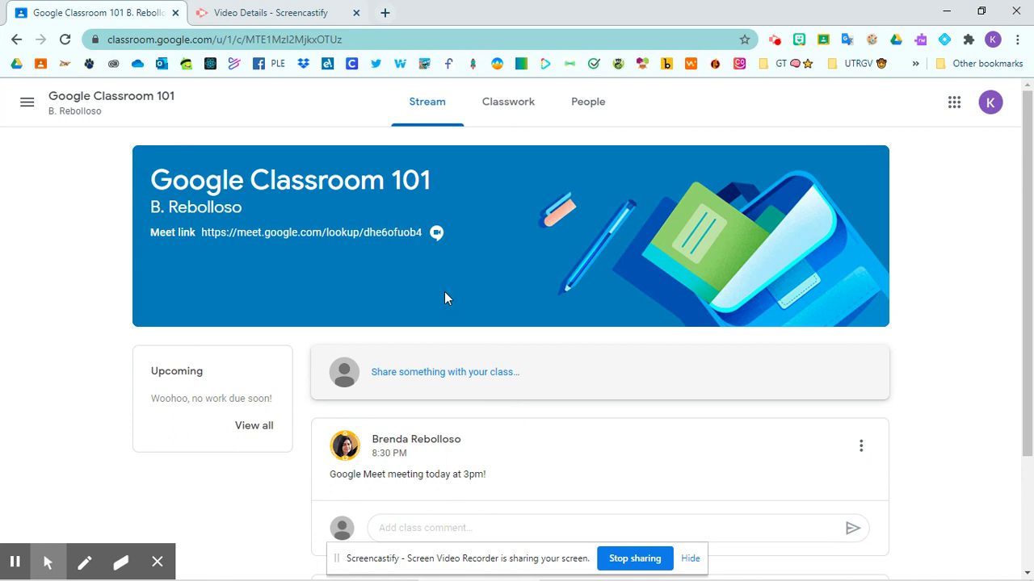
{"action": "left_click", "coordinate": [500, 110]}
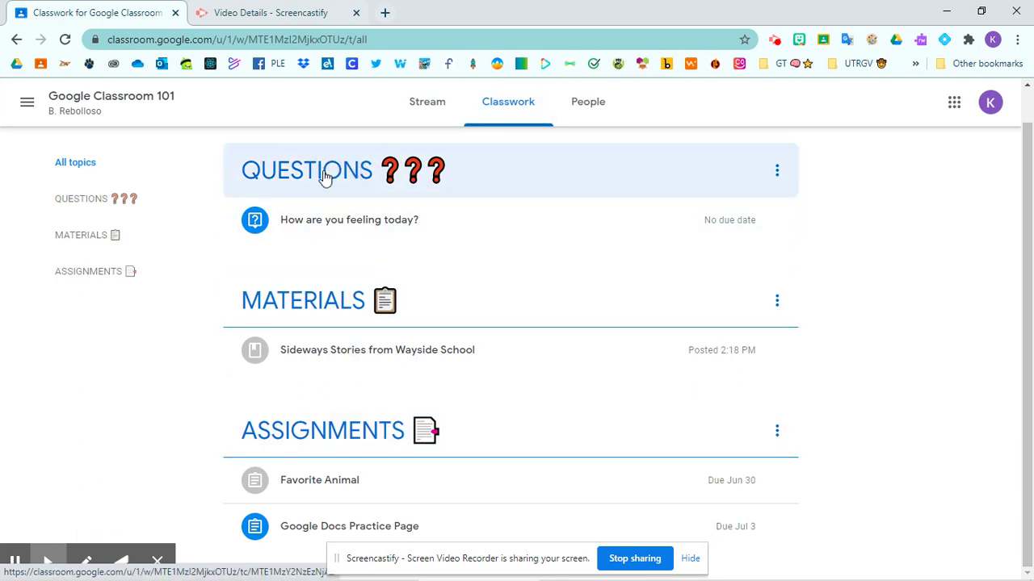
{"action": "left_click", "coordinate": [349, 229]}
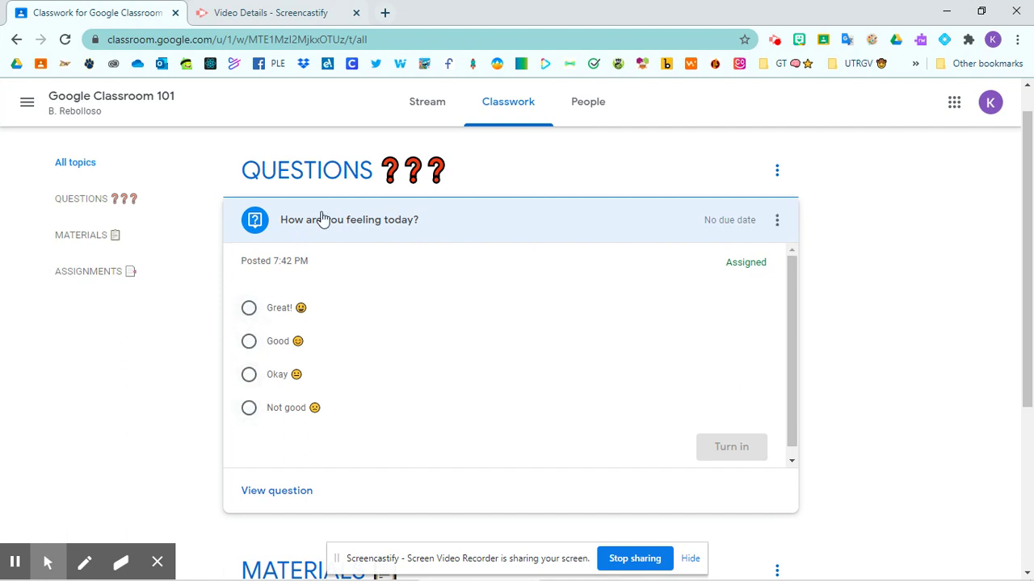
{"action": "left_click", "coordinate": [249, 342]}
{"action": "left_click", "coordinate": [724, 449]}
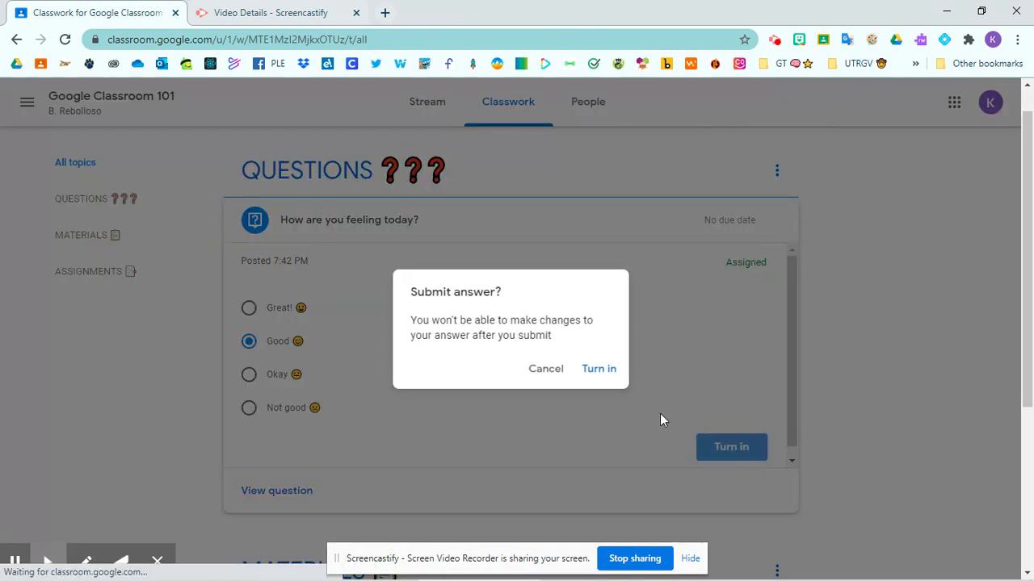
{"action": "left_click", "coordinate": [594, 367]}
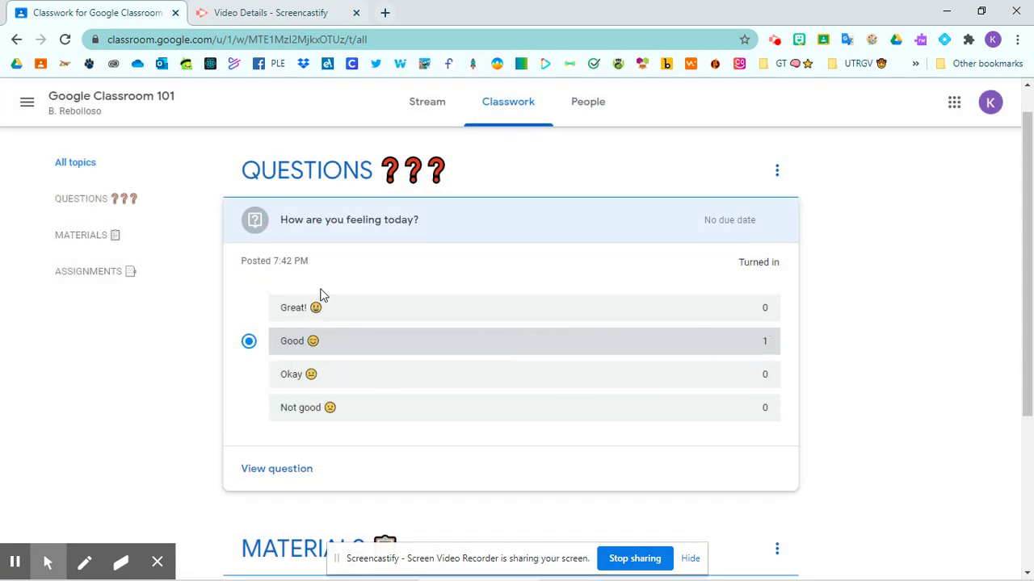
{"action": "left_click", "coordinate": [394, 229]}
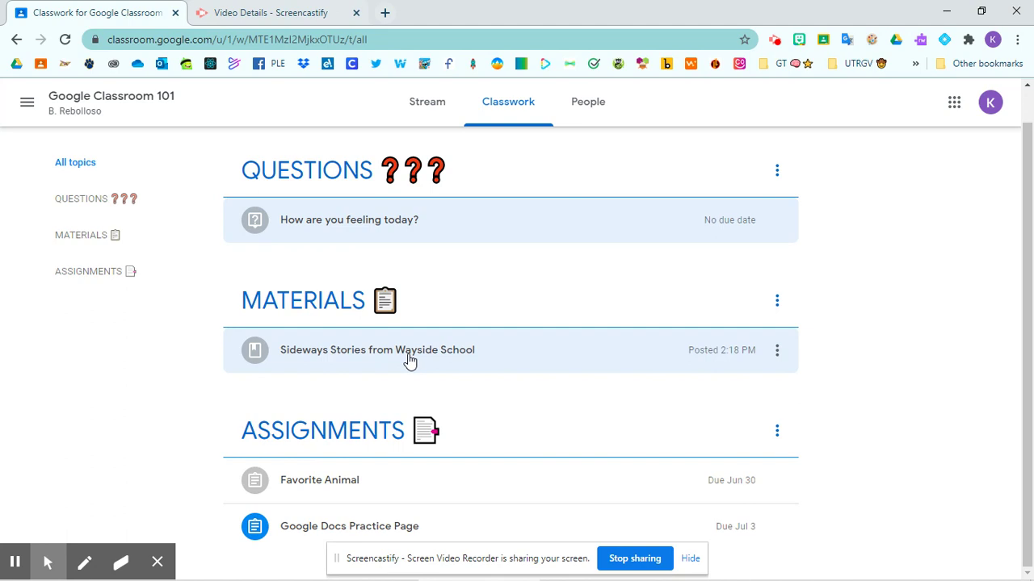
Open wayside school book.pdf from the Sideways Stories from Wayside School material and close the Video Details tab.
{"action": "left_click", "coordinate": [334, 357]}
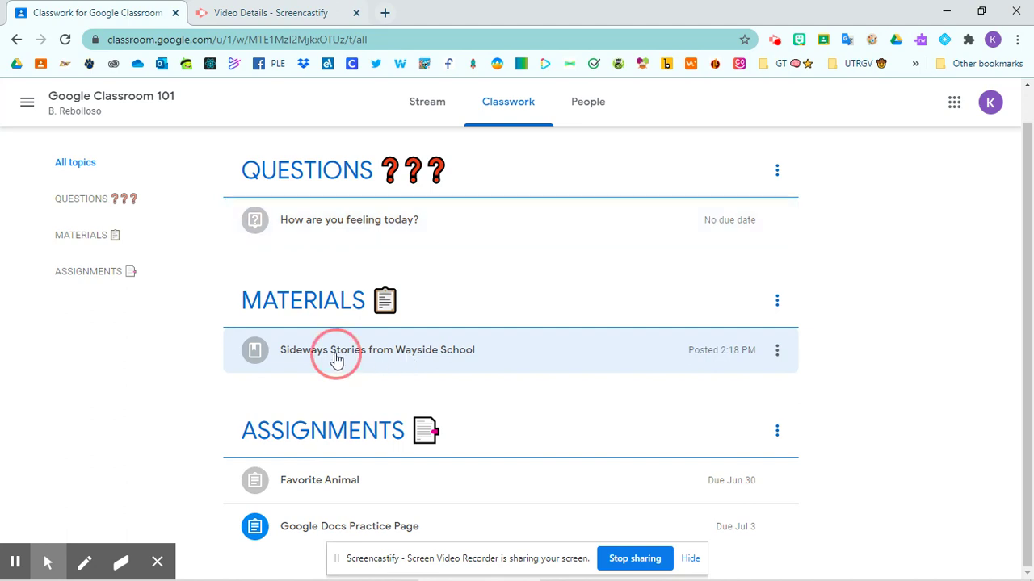
{"action": "scroll", "coordinate": [456, 374], "scroll_direction": "down", "scroll_amount": 1}
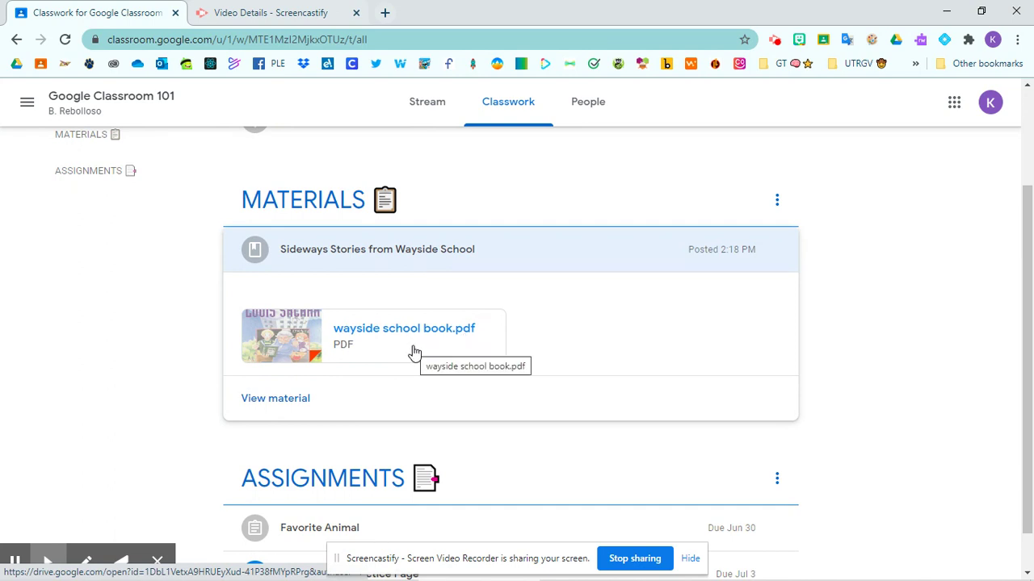
{"action": "left_click", "coordinate": [365, 342]}
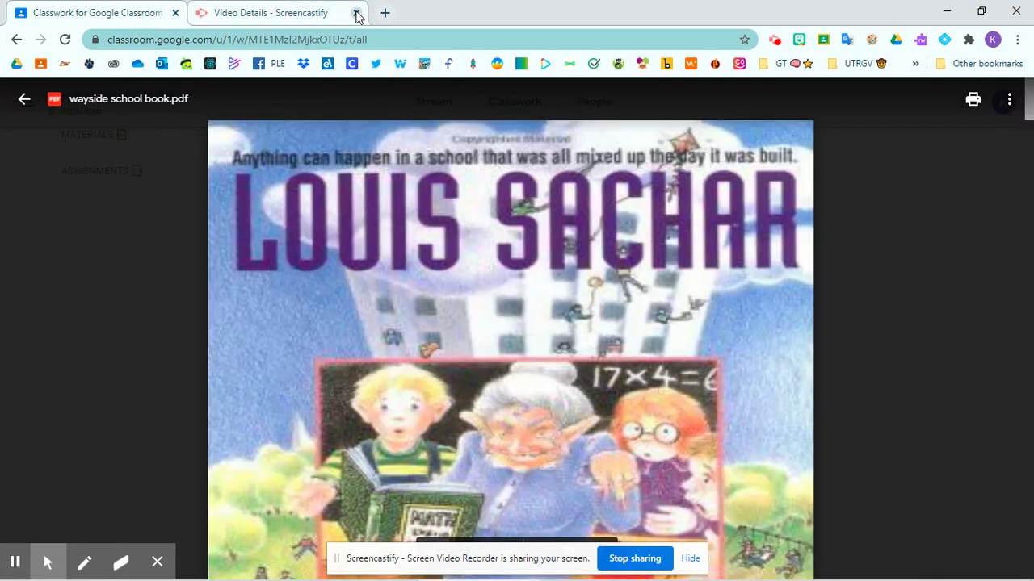
{"action": "left_click", "coordinate": [356, 12]}
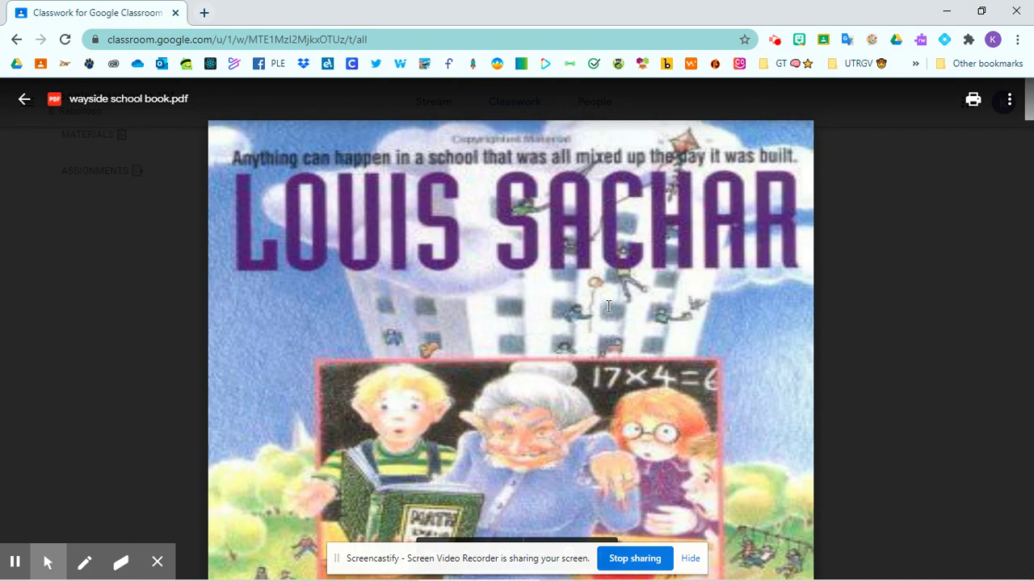
Page through the book as far as Chapter 4, and return to the class materials with the material collapsed.
{"action": "scroll", "coordinate": [608, 306], "scroll_direction": "down", "scroll_amount": 8}
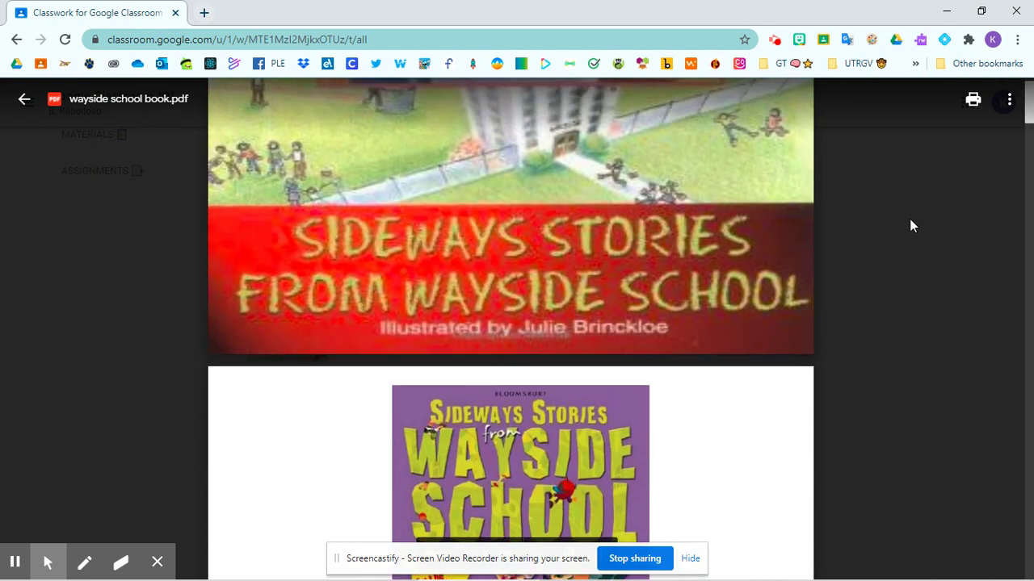
{"action": "scroll", "coordinate": [937, 210], "scroll_direction": "down", "scroll_amount": 5}
{"action": "left_click_drag", "start_coordinate": [1028, 104], "coordinate": [1028, 167]}
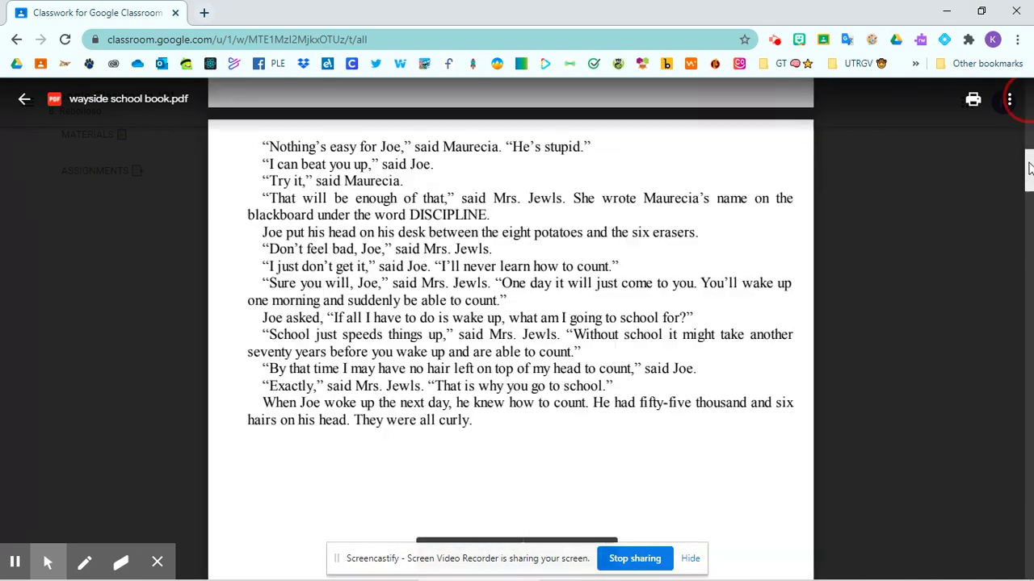
{"action": "scroll", "coordinate": [558, 300], "scroll_direction": "down", "scroll_amount": 10}
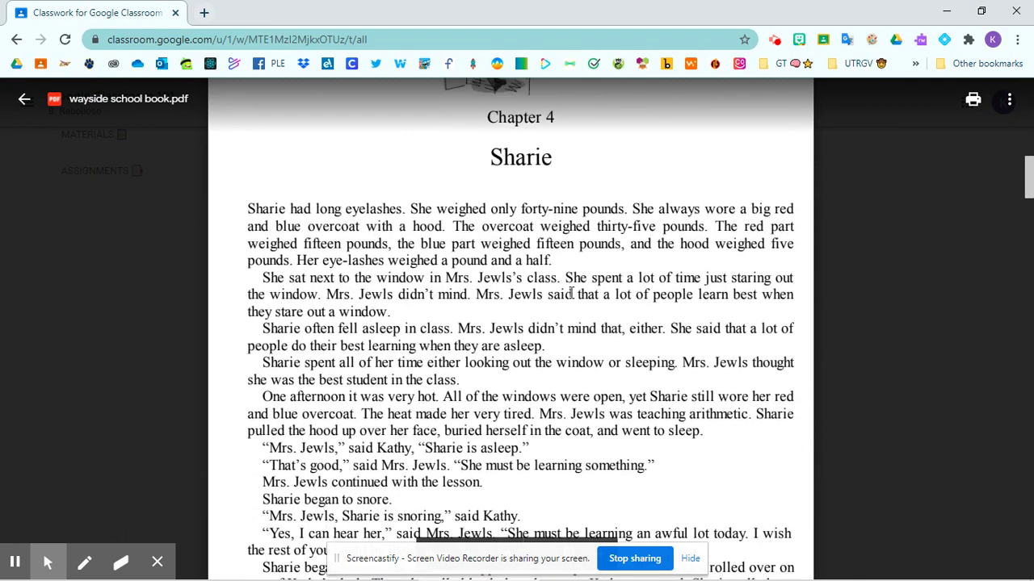
{"action": "scroll", "coordinate": [571, 292], "scroll_direction": "down", "scroll_amount": 1}
{"action": "left_click", "coordinate": [930, 277]}
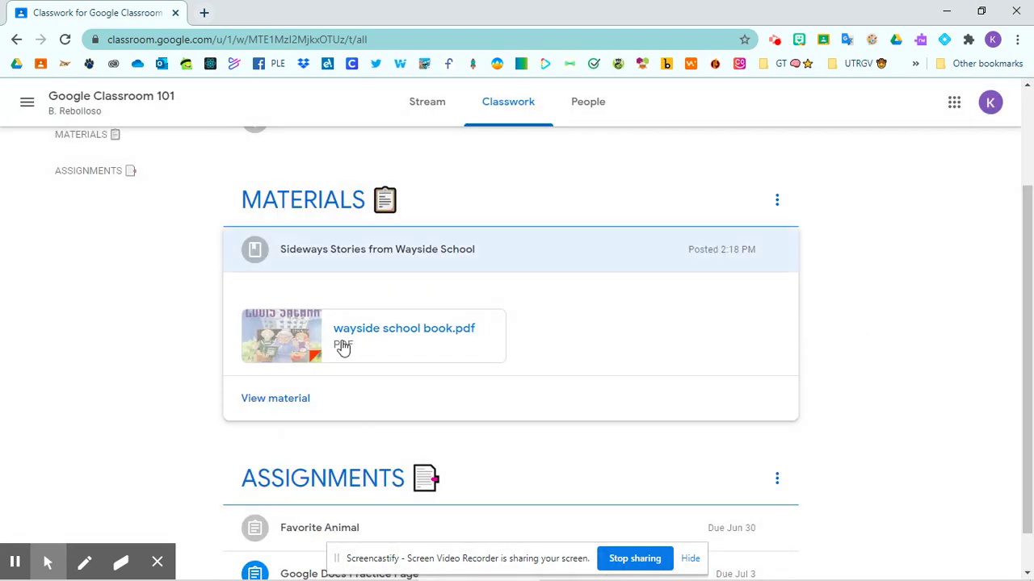
{"action": "left_click", "coordinate": [328, 261]}
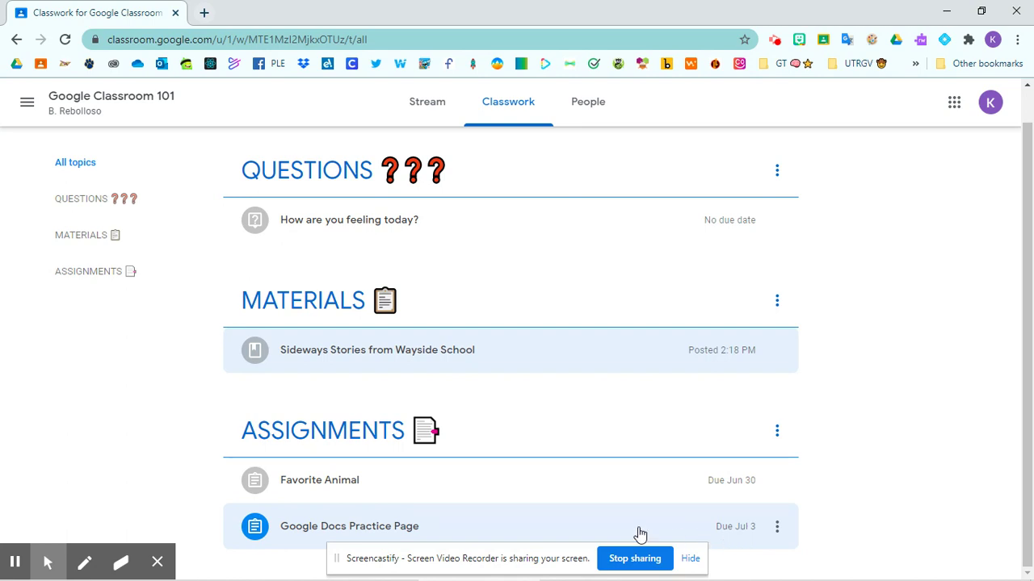
View the full Google Docs Practice Page assignment with its comment boxes, and open its attached Google Docs worksheet.
{"action": "left_click", "coordinate": [299, 535]}
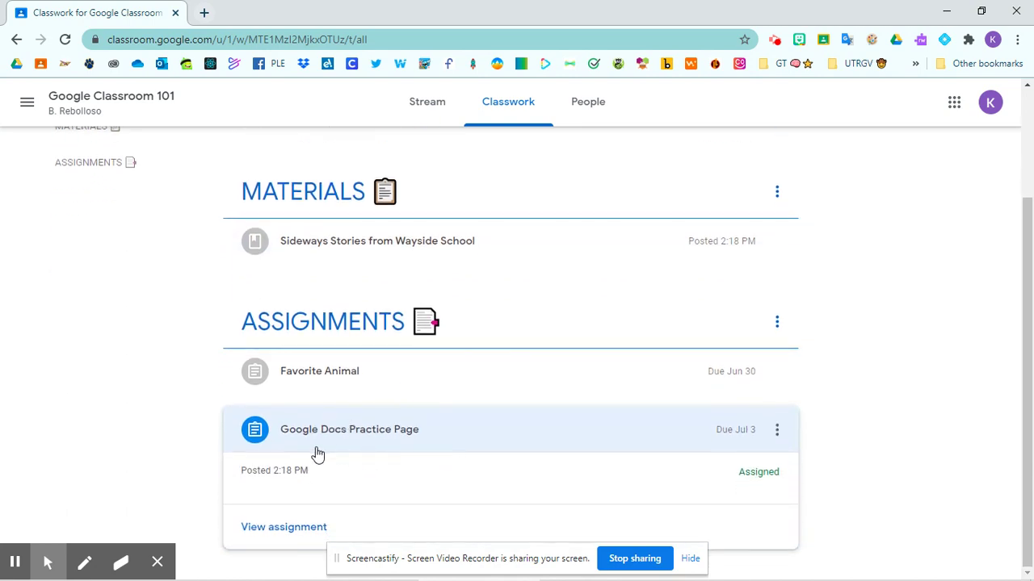
{"action": "left_click", "coordinate": [277, 533]}
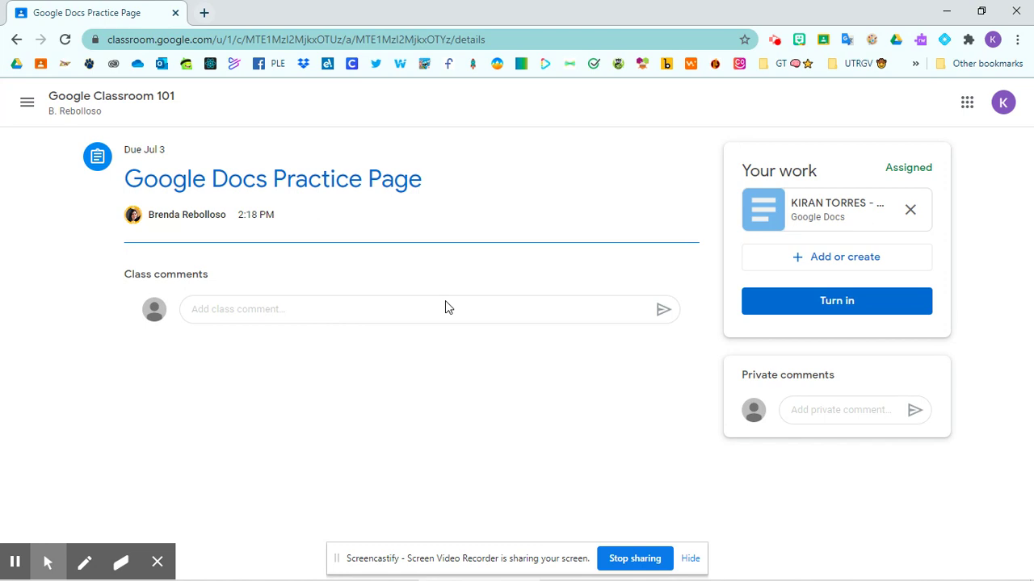
{"action": "left_click", "coordinate": [216, 309]}
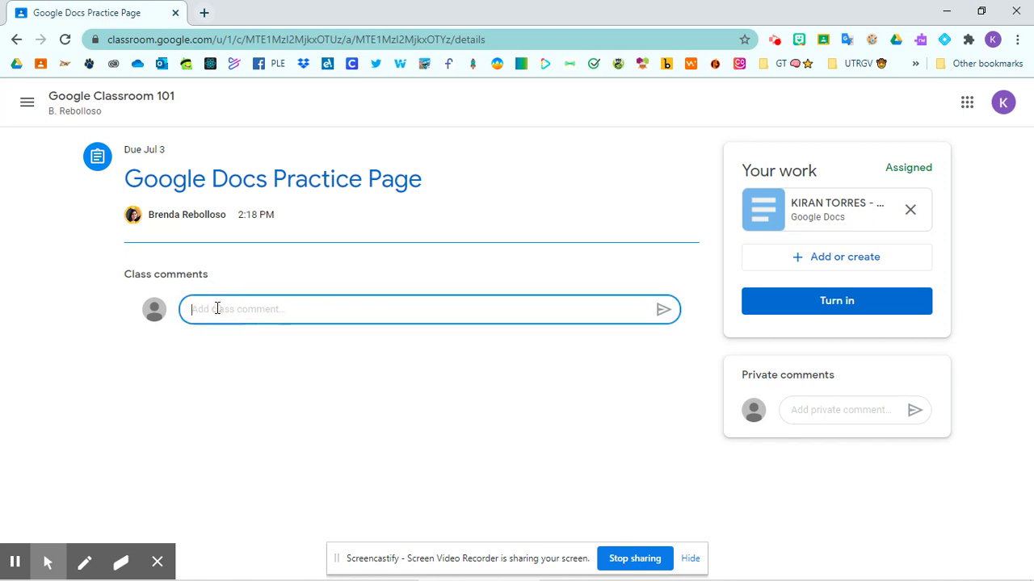
{"action": "left_click", "coordinate": [816, 408]}
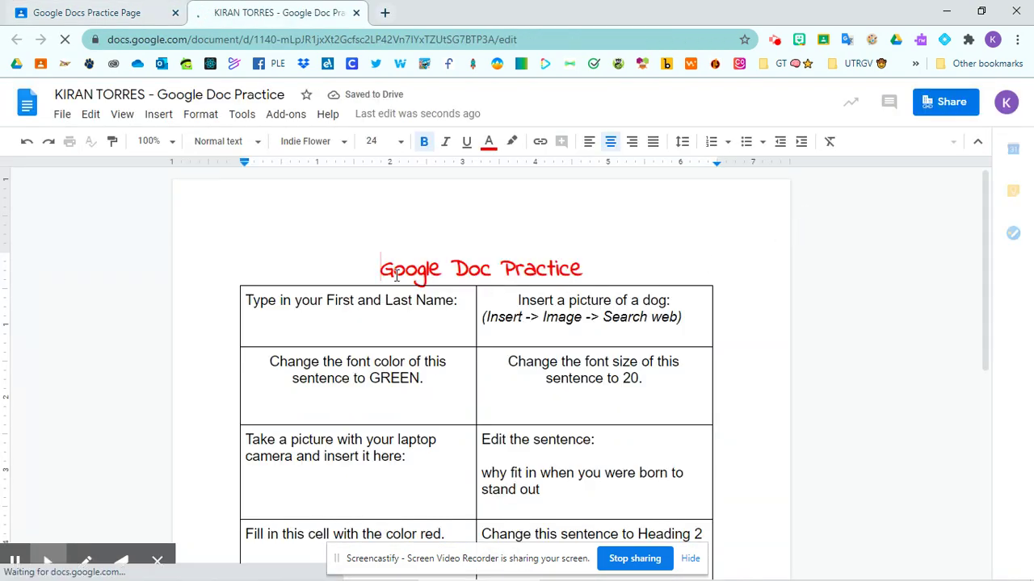
Enter "Student Name here" in the worksheet's first and last name cell and close the document.
{"action": "left_click", "coordinate": [304, 327]}
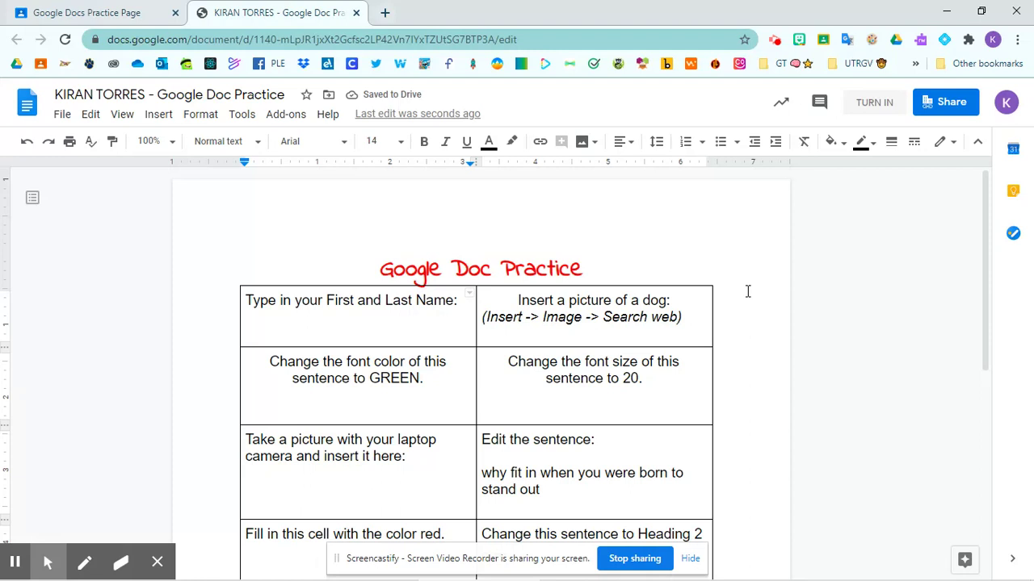
{"action": "type", "text": "B"}
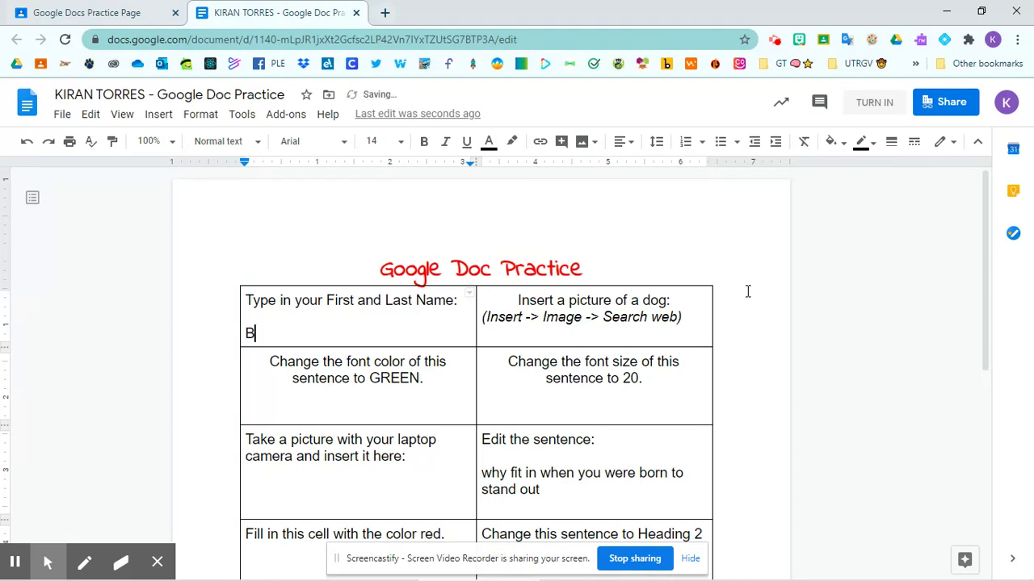
{"action": "key", "text": "BackSpace"}
{"action": "type", "text": "Student"}
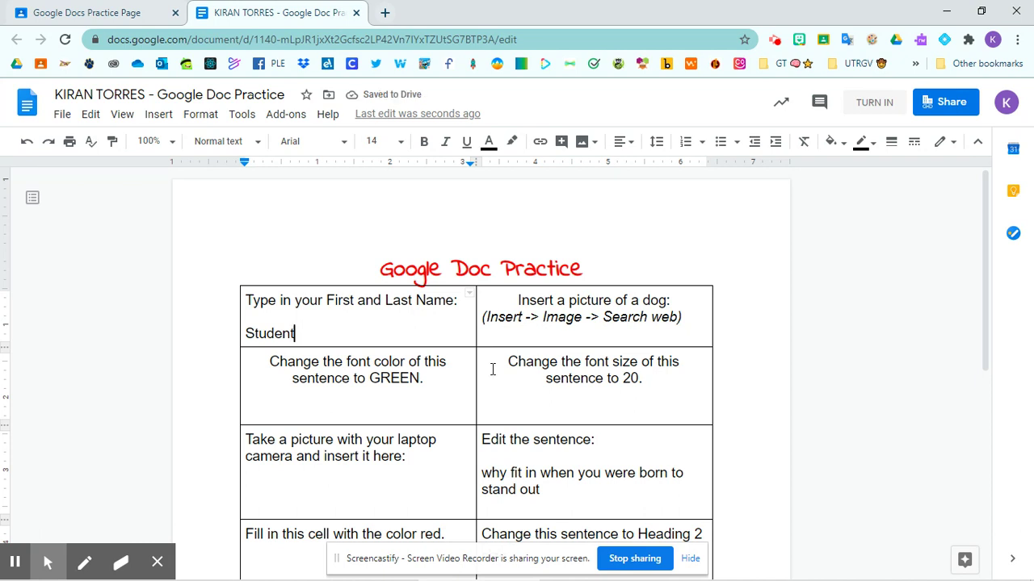
{"action": "type", "text": " Name "}
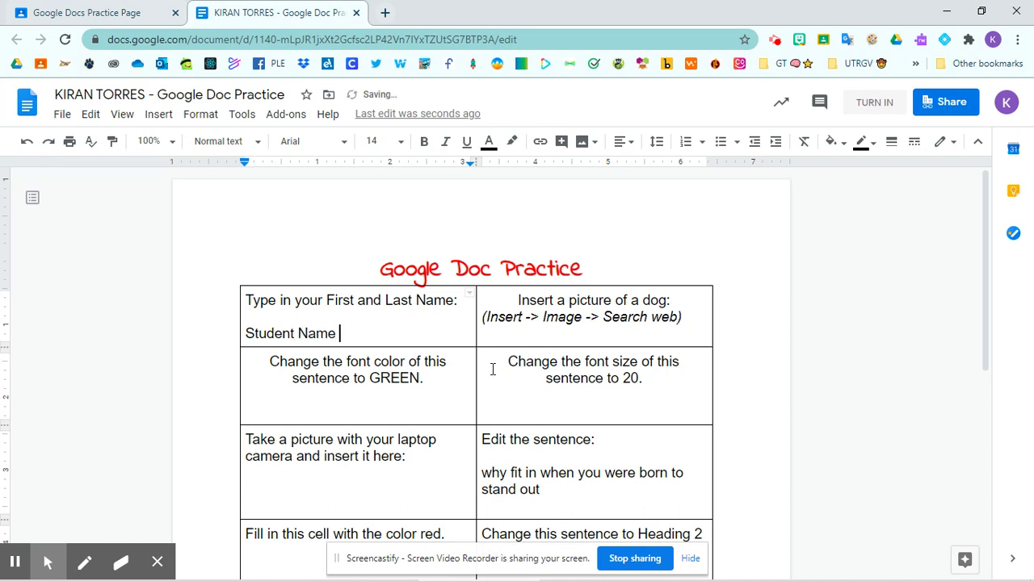
{"action": "type", "text": "here"}
{"action": "left_click", "coordinate": [663, 318]}
{"action": "left_click", "coordinate": [650, 338]}
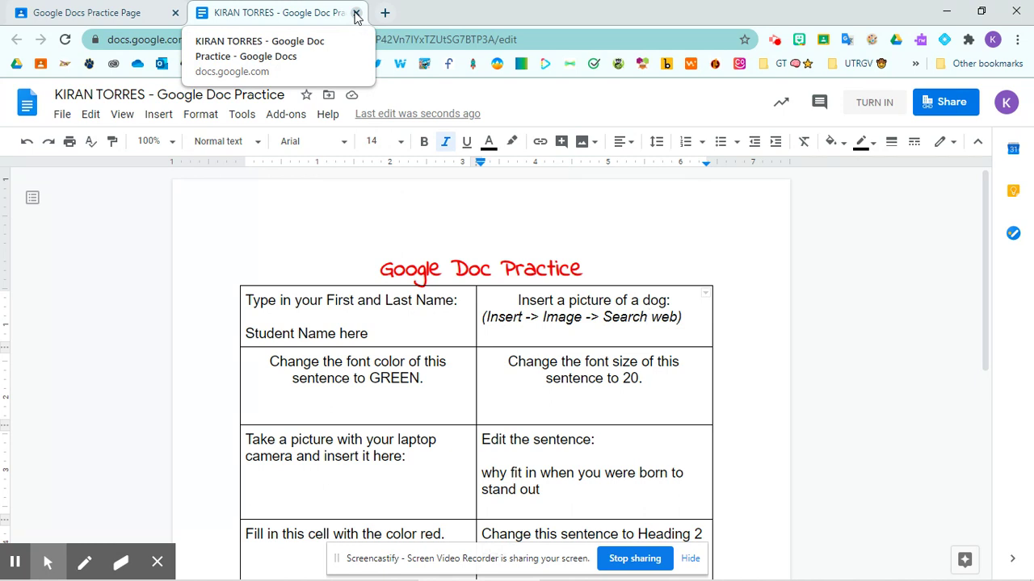
{"action": "left_click", "coordinate": [356, 13]}
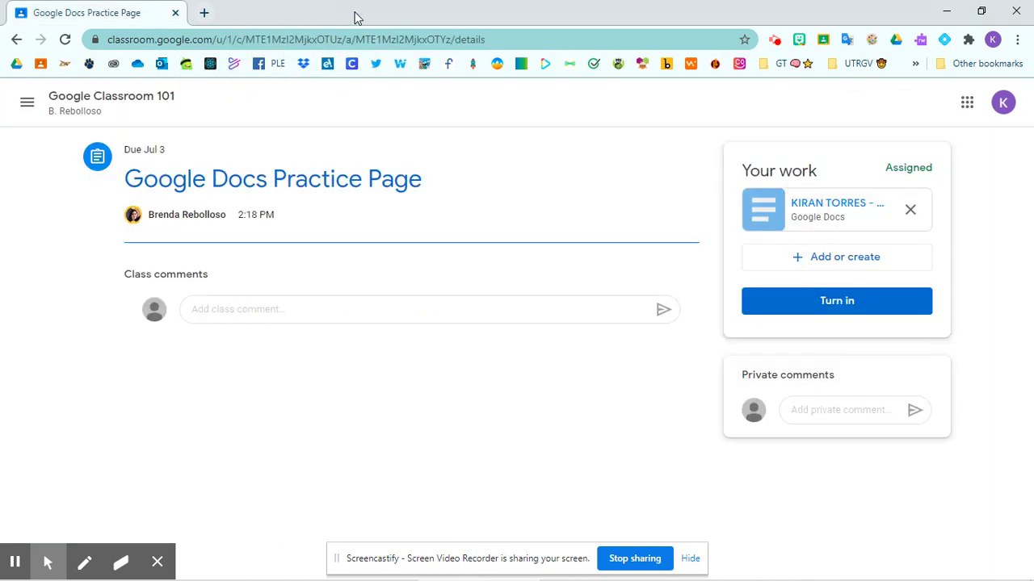
Reopen the attached worksheet to check that the name entry was saved, and close it again.
{"action": "left_click", "coordinate": [817, 213]}
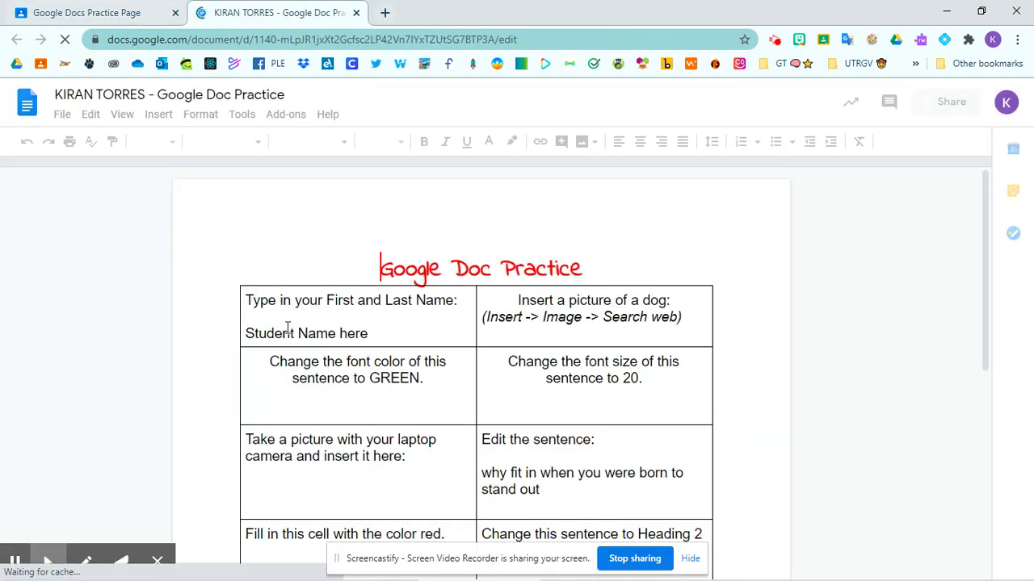
{"action": "left_click_drag", "start_coordinate": [246, 334], "coordinate": [367, 334]}
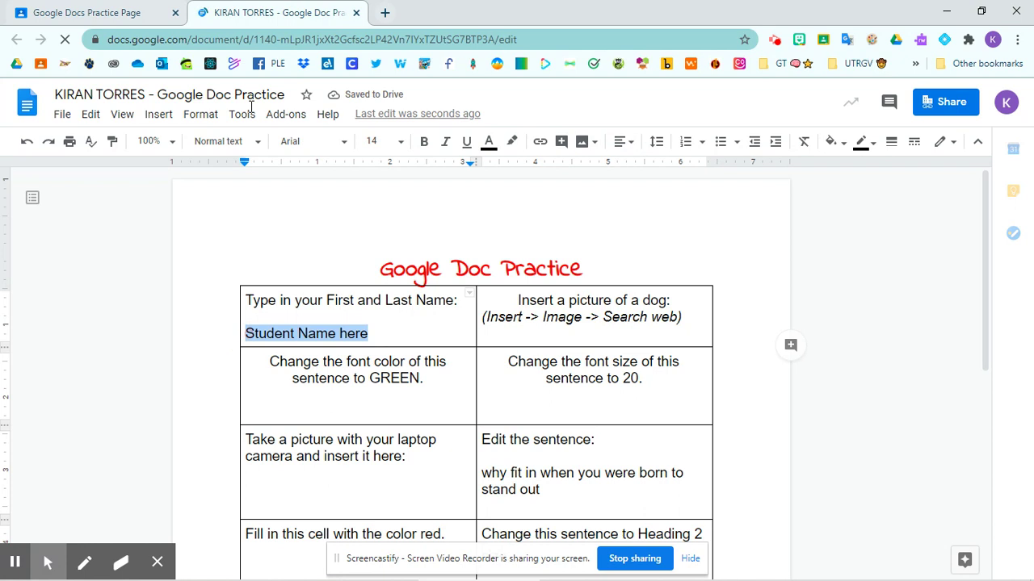
{"action": "left_click", "coordinate": [356, 12]}
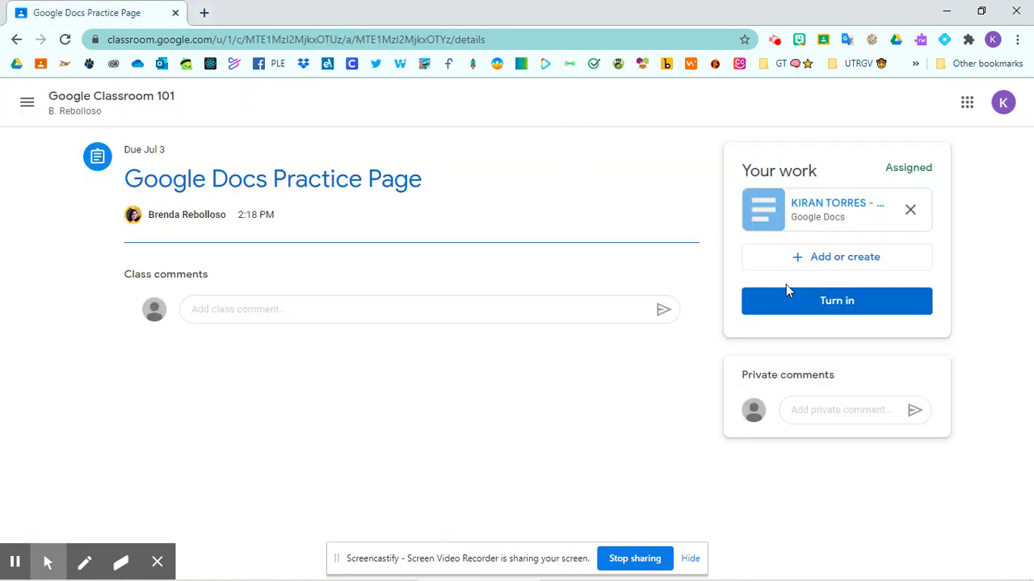
Create a new Google Slides presentation in the assignment's work, title its first slide "New Slide" and close it.
{"action": "left_click", "coordinate": [837, 262]}
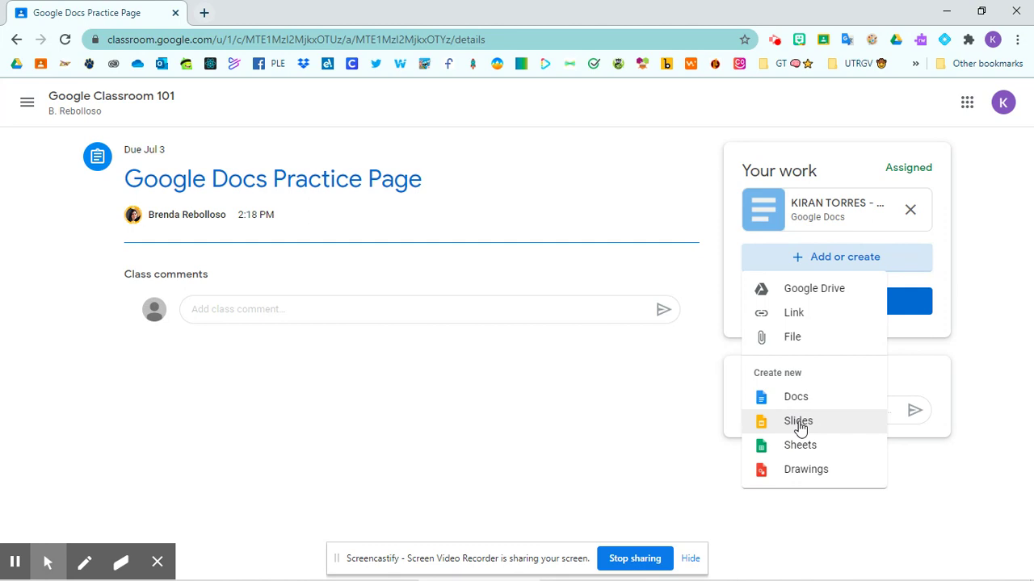
{"action": "left_click", "coordinate": [800, 425]}
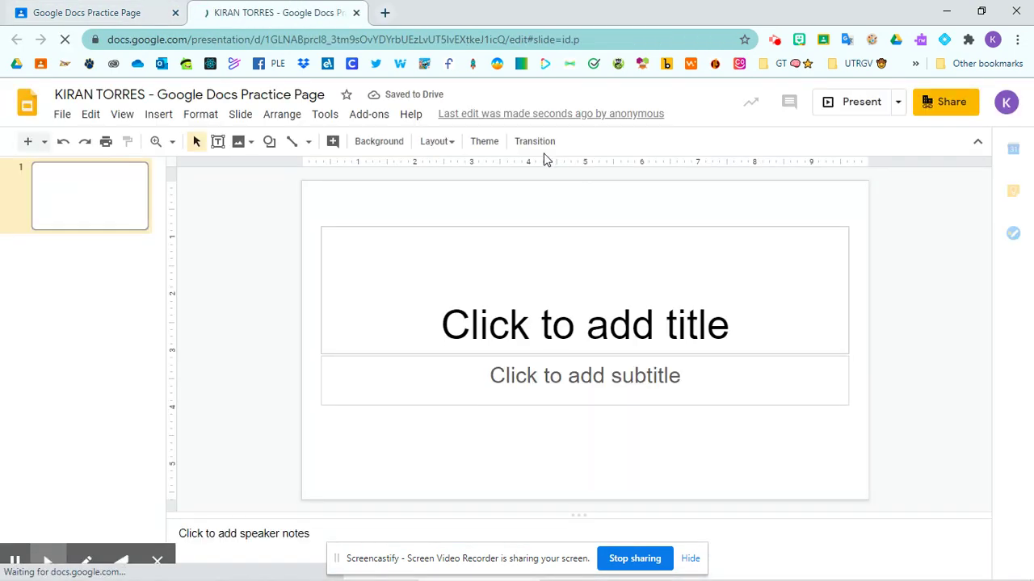
{"action": "left_click", "coordinate": [769, 329]}
{"action": "type", "text": "Ne"}
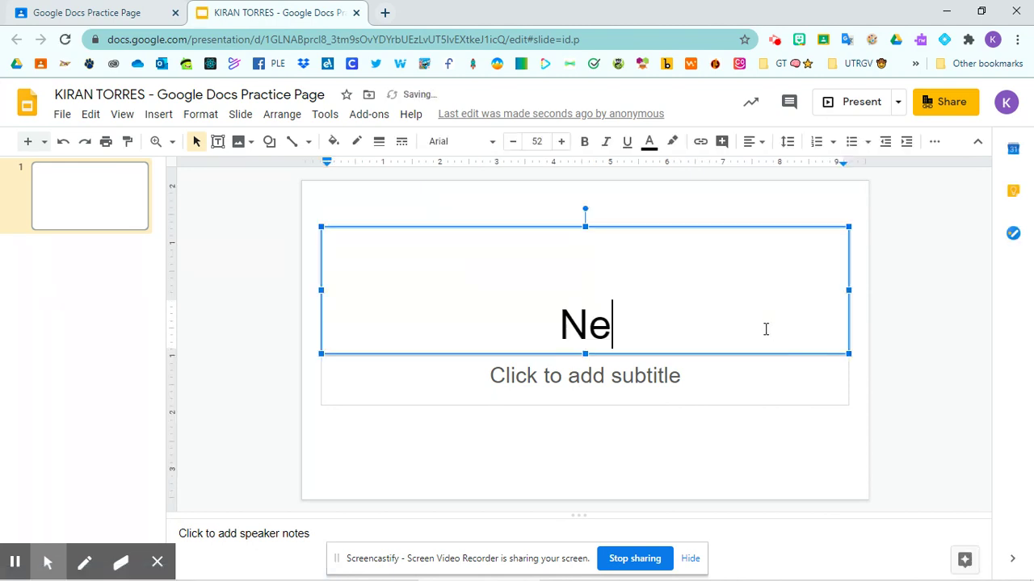
{"action": "type", "text": "w Slide"}
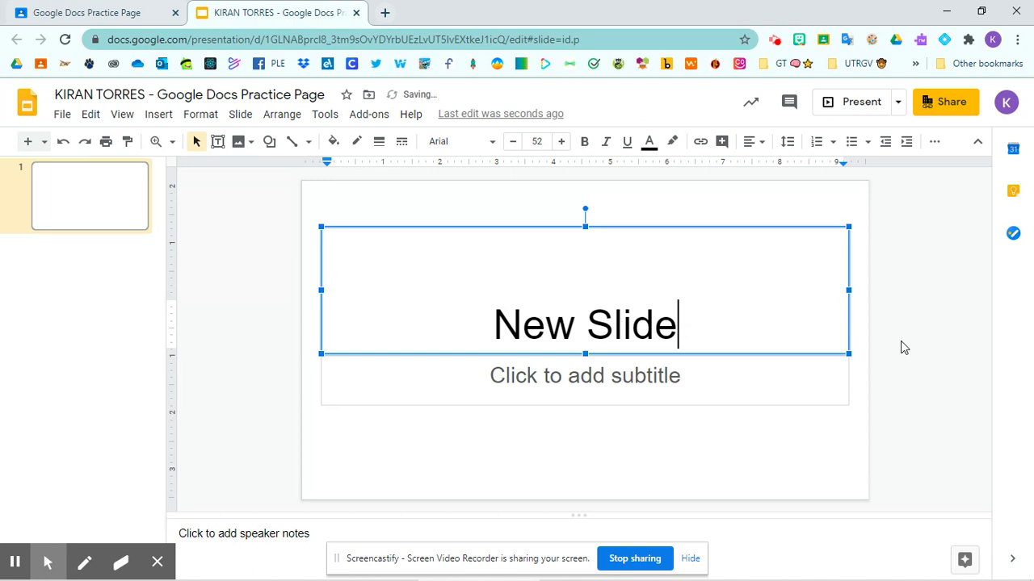
{"action": "left_click", "coordinate": [903, 347]}
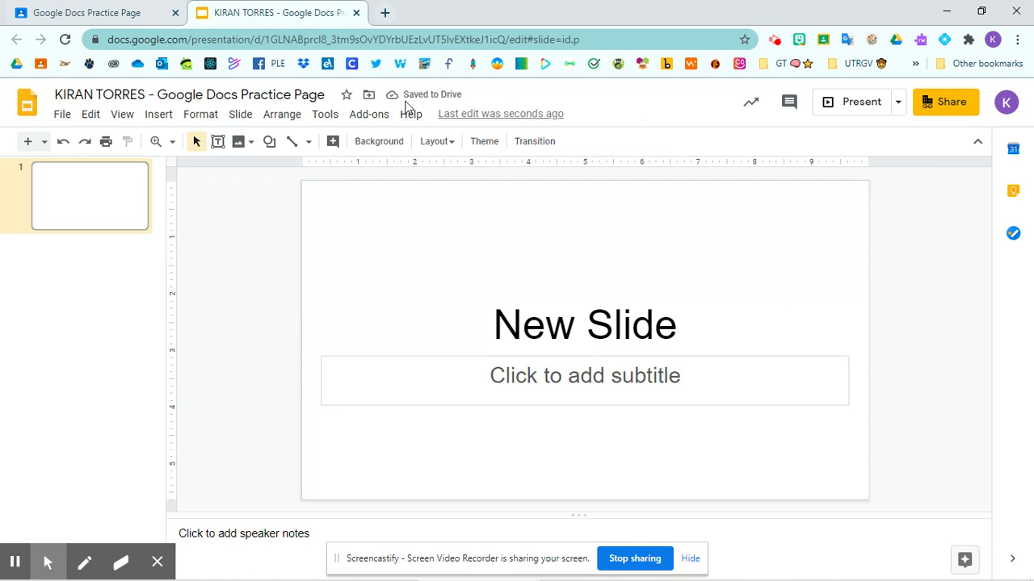
{"action": "left_click", "coordinate": [356, 14]}
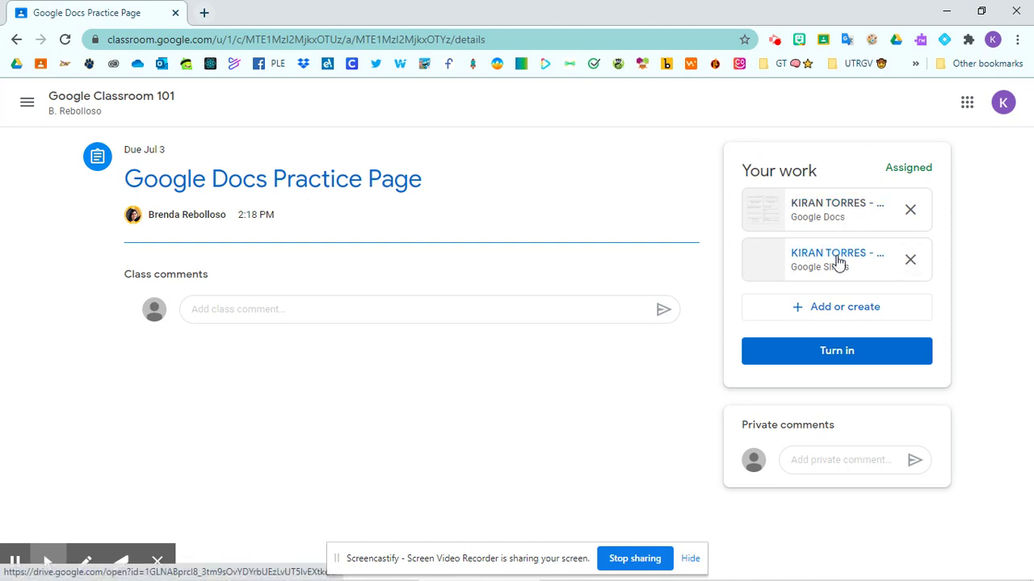
{"action": "left_click", "coordinate": [830, 346]}
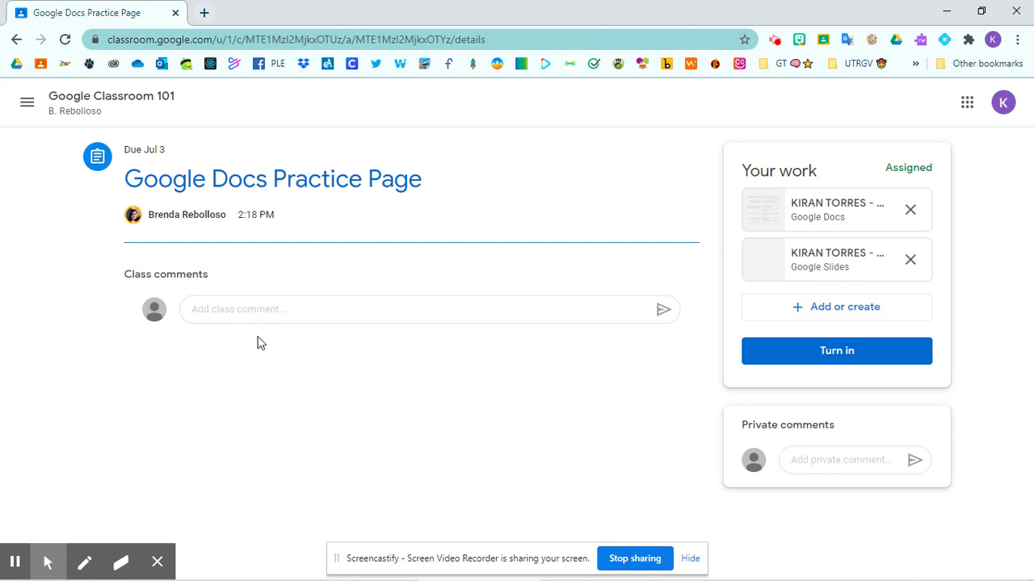
Leave the assignment, view the class's People page with the teacher's e-mail option, and return to the Stream.
{"action": "left_click", "coordinate": [119, 105]}
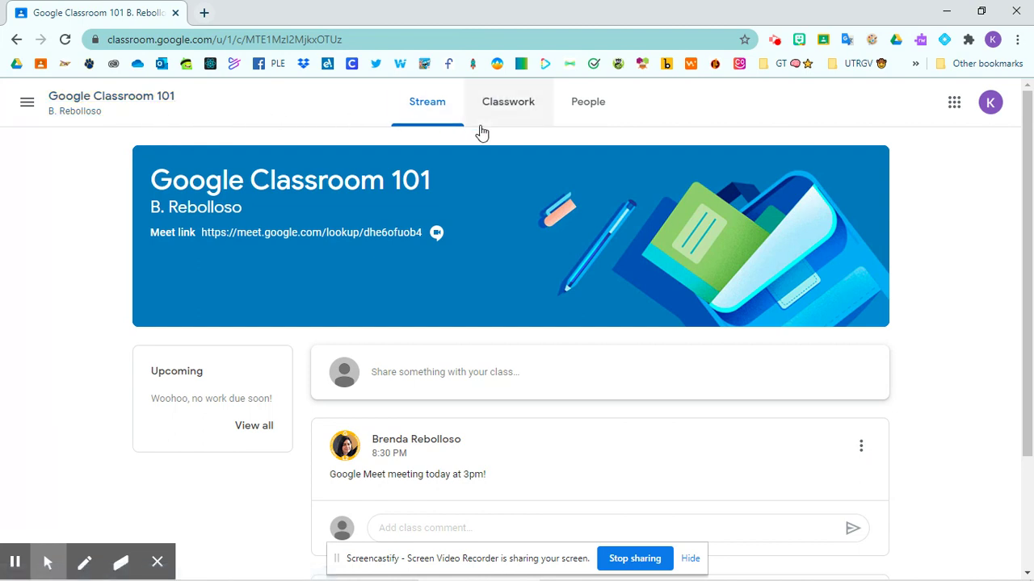
{"action": "left_click", "coordinate": [591, 109]}
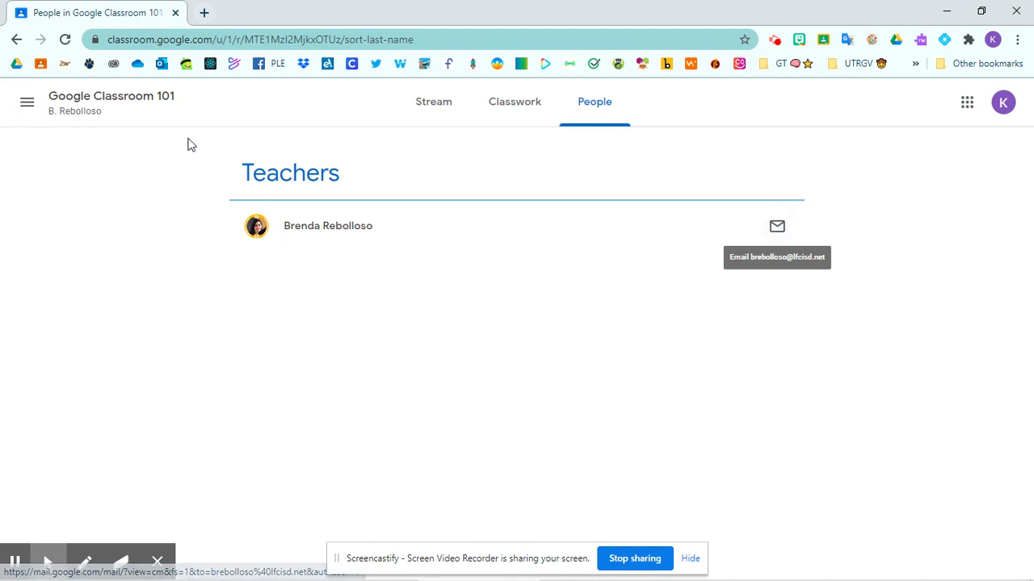
{"action": "left_click", "coordinate": [166, 103]}
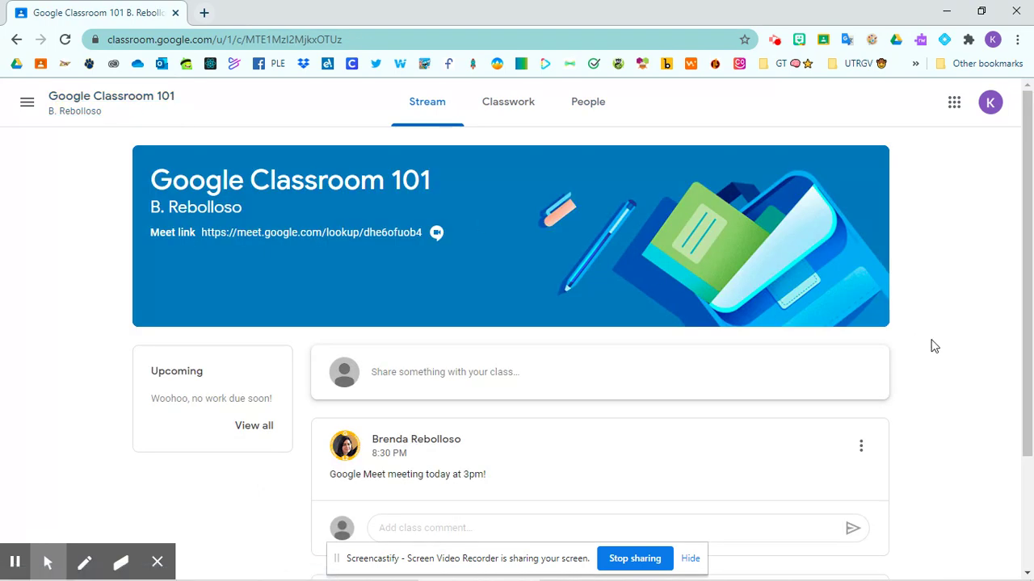